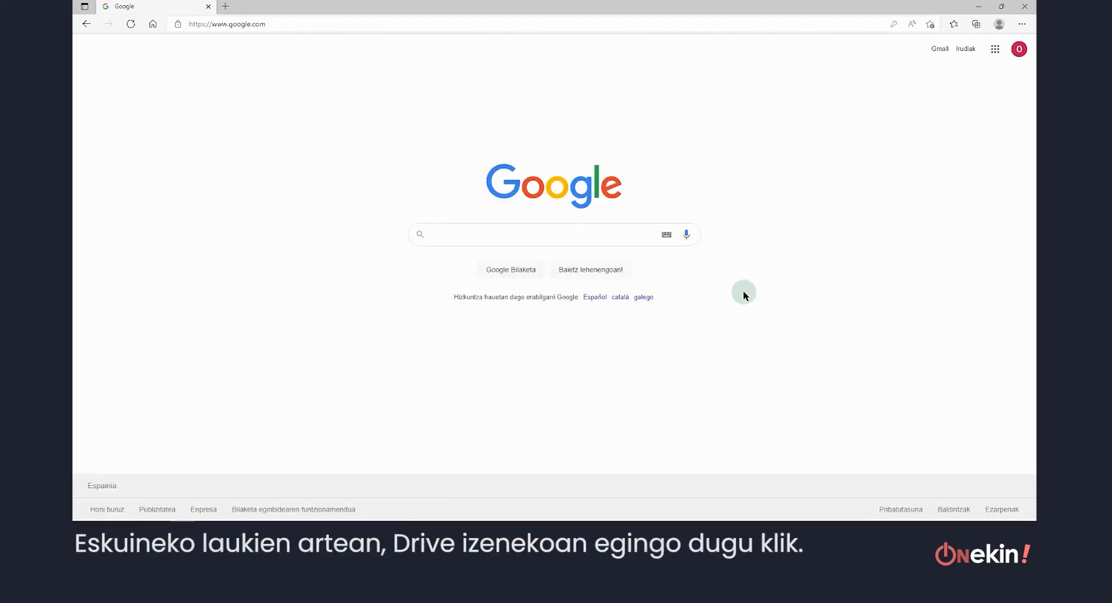
Open Google Drive from the list of Google apps on the Google home page.
left_click(997, 51)
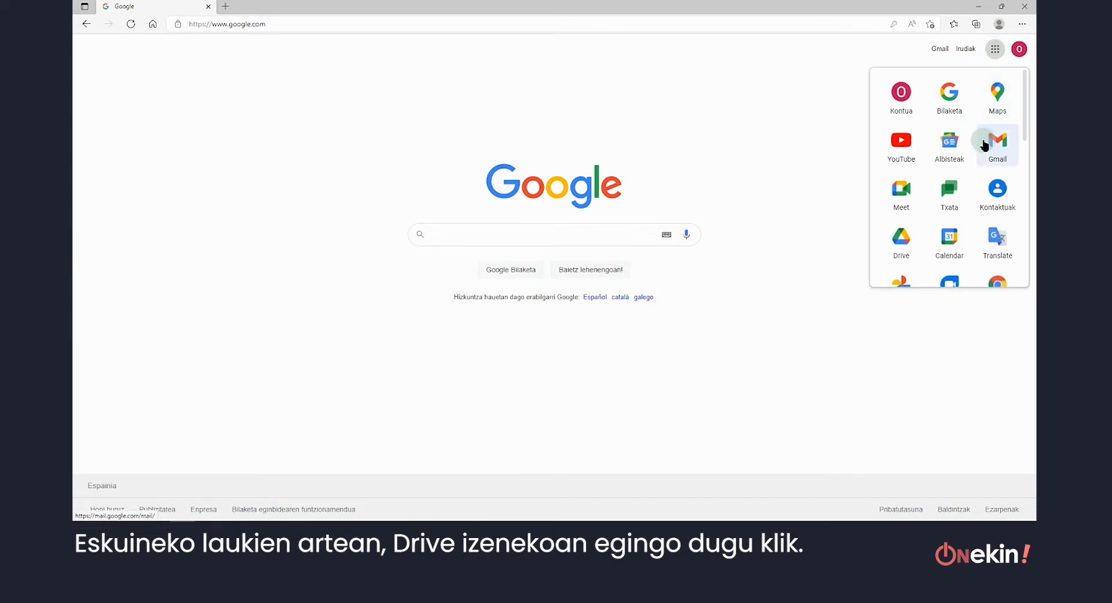
scroll(1025, 136, "down", 1)
mouse_move(1025, 132)
left_mouse_down()
mouse_move(1030, 185)
mouse_move(1034, 136)
left_mouse_up()
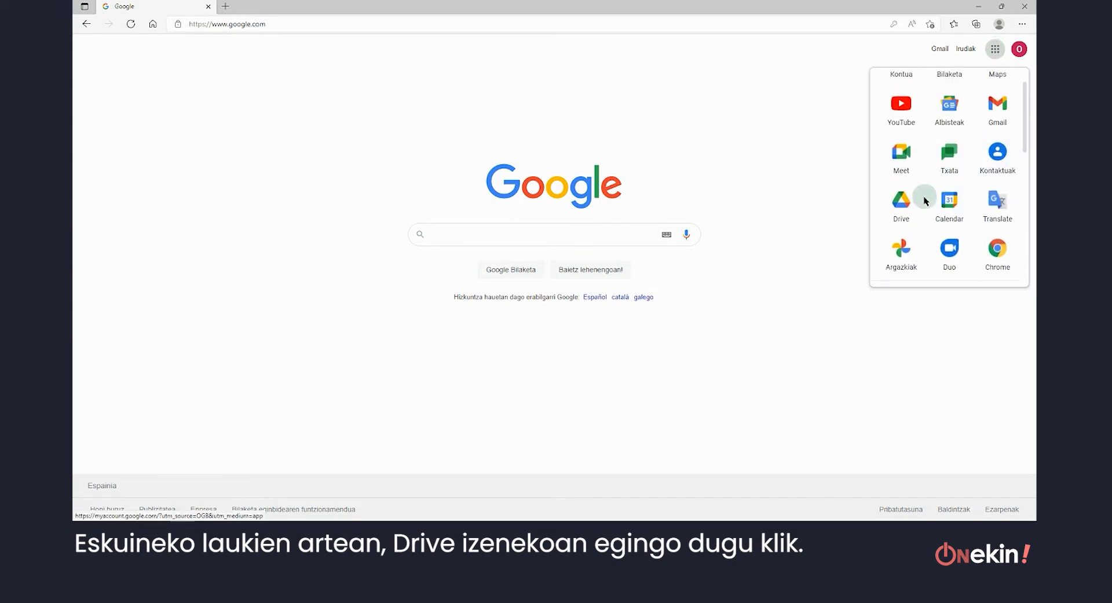
left_click(899, 210)
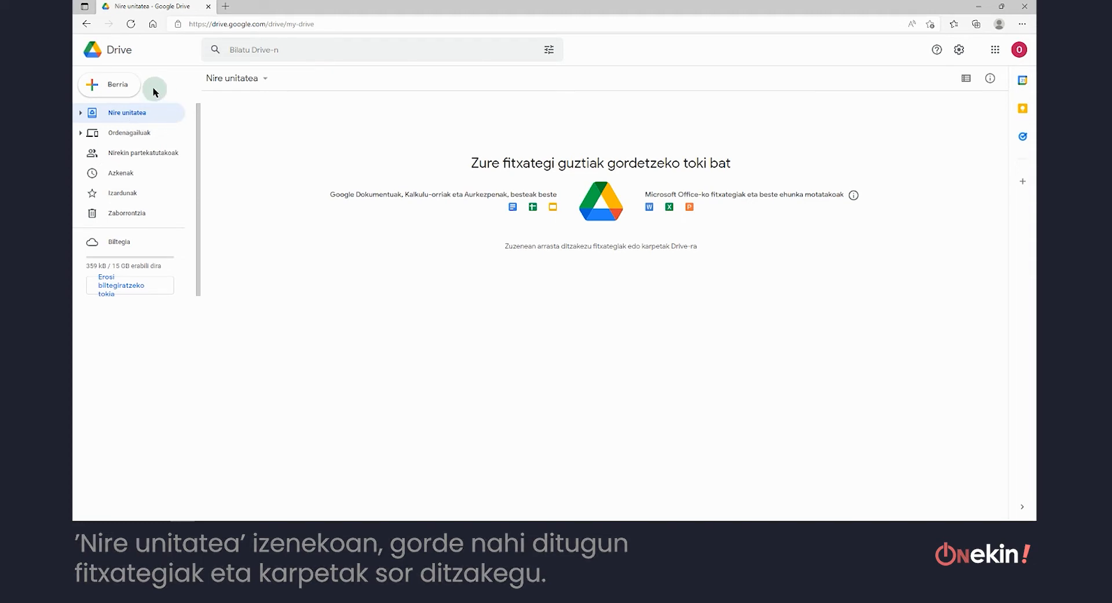
Create a new Google Docs document and name it "Lehen dokumentua".
left_click(120, 86)
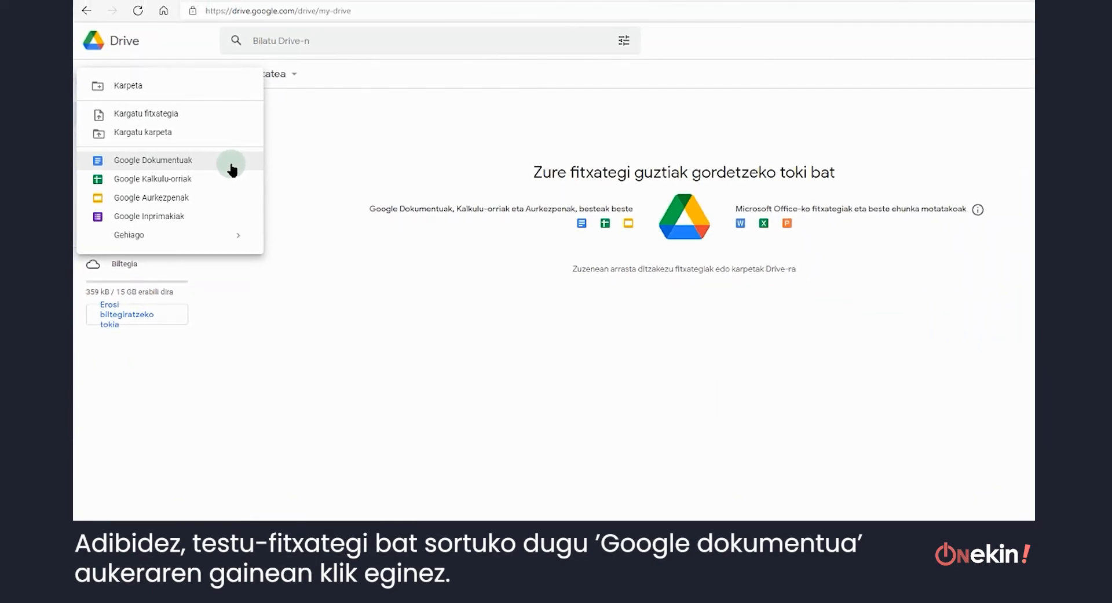
left_click(169, 154)
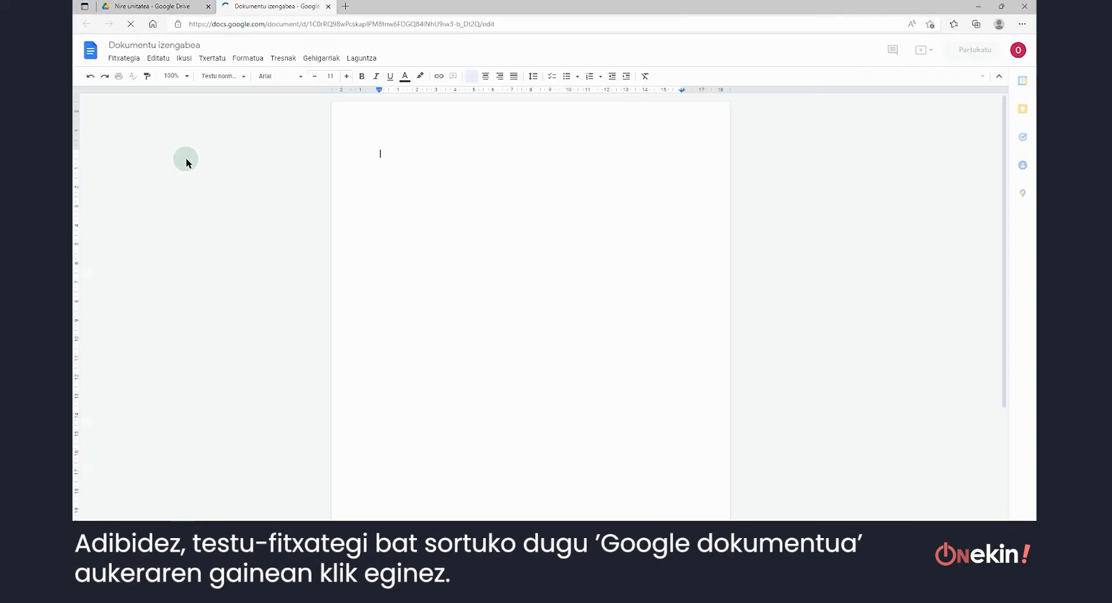
left_click(163, 44)
type("Lehen")
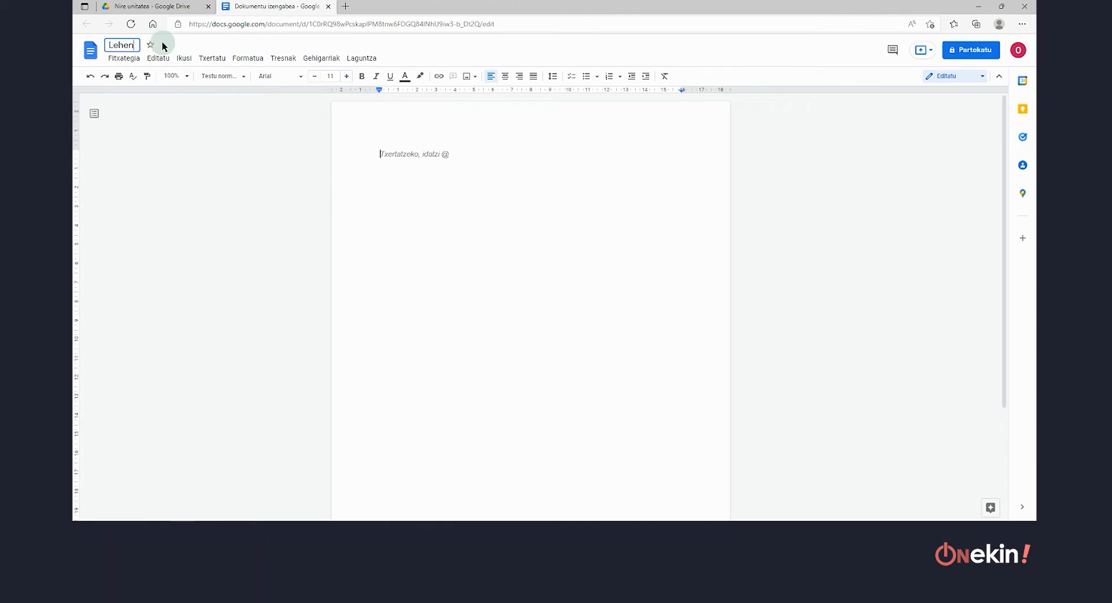
type(" dokumentua")
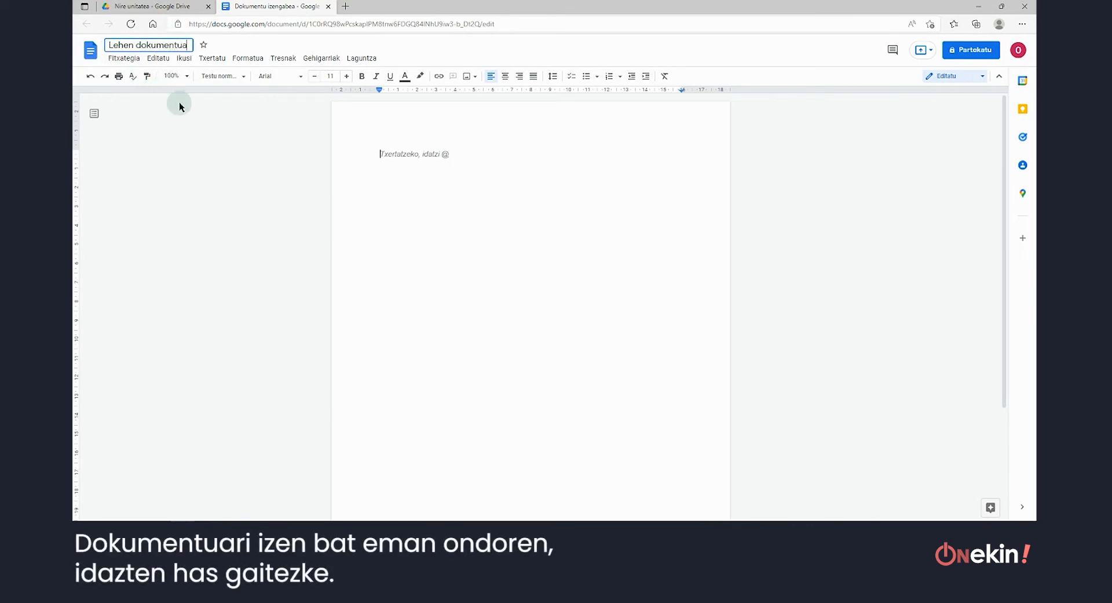
Write "Hau da gure lehen dokumentua" in the document body and enlarge the text to size 56.
left_click(381, 153)
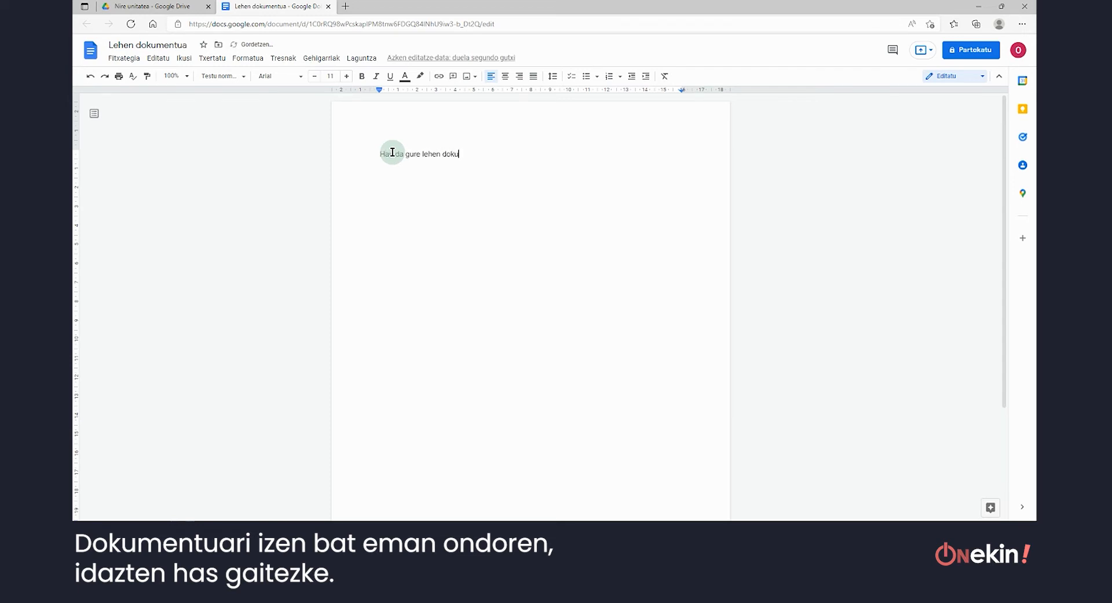
type("a")
left_click_drag(480, 156, 382, 155)
left_click(347, 76)
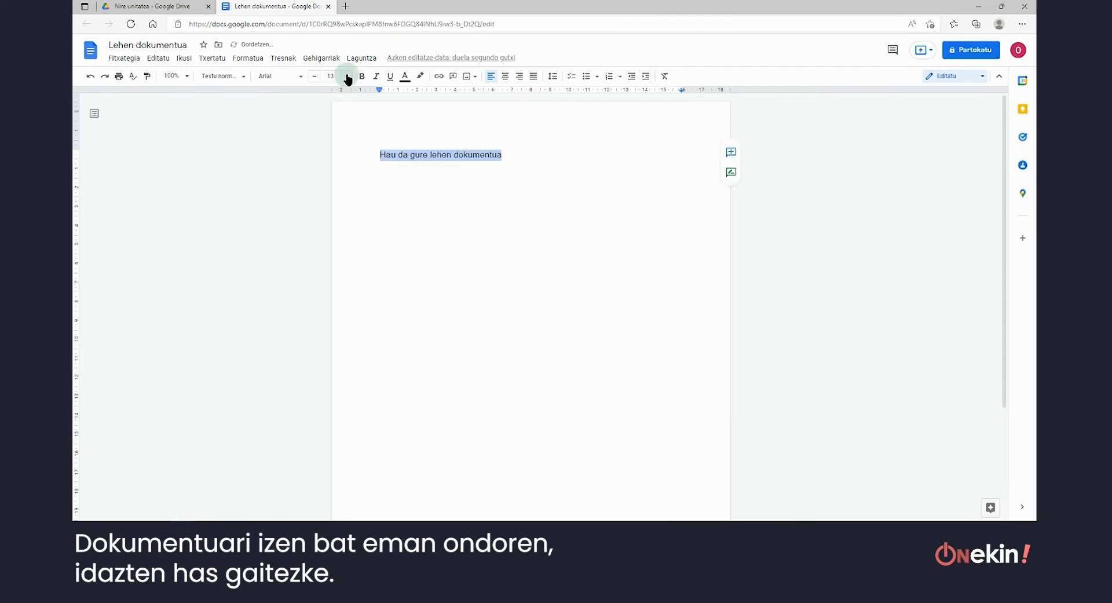
left_click(346, 76)
left_click(347, 75)
left_click(347, 76)
Centre the text on the page and make the word "dokumentua" bold.
left_click(506, 75)
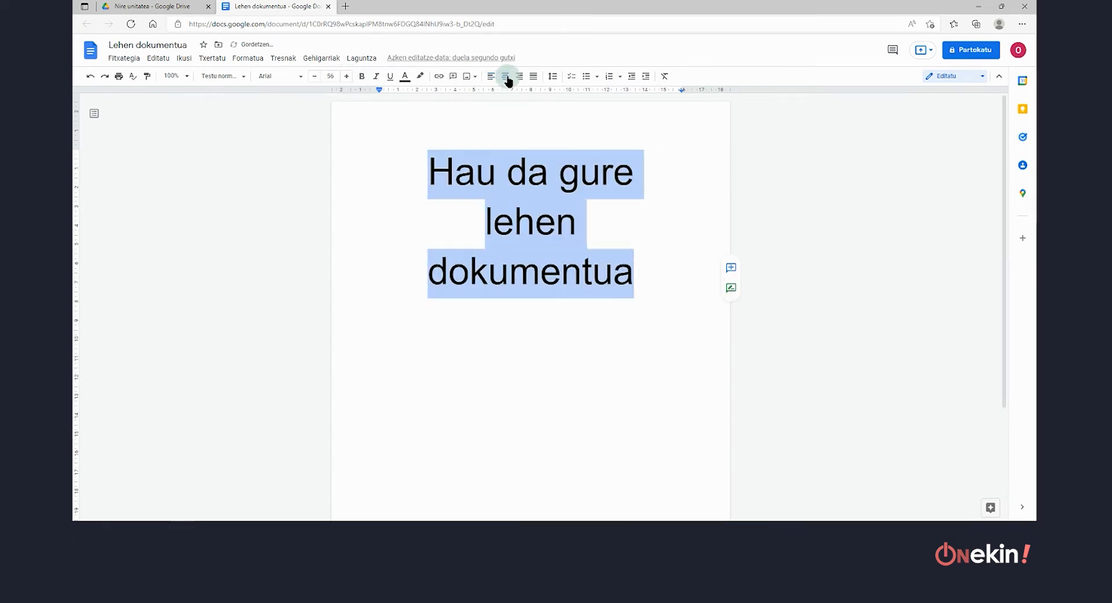
left_click_drag(633, 273, 427, 276)
left_click(361, 76)
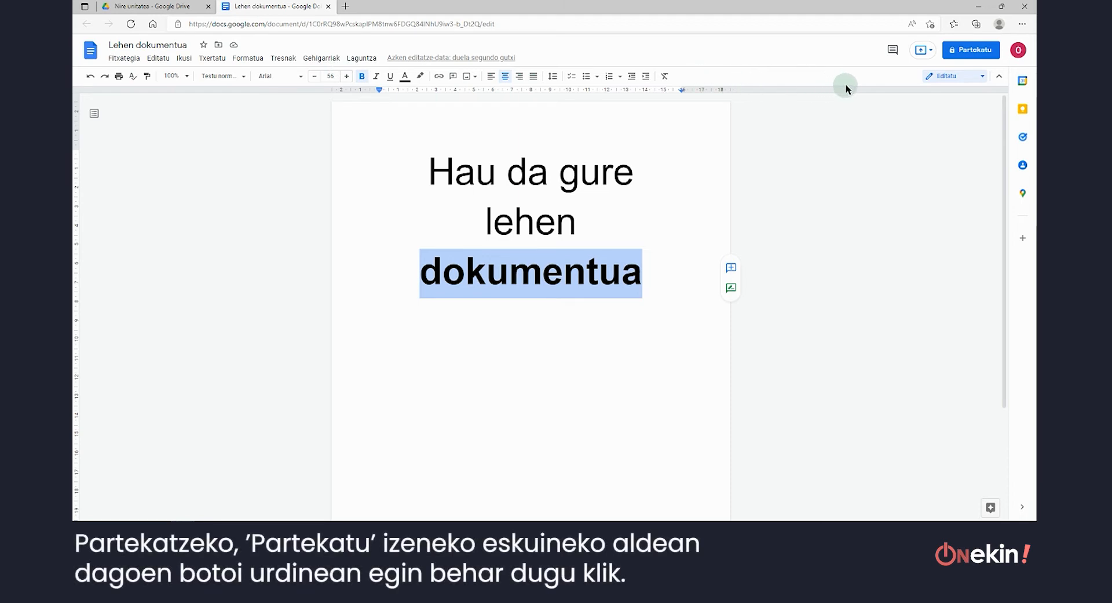
Share the document with the first suggested contact as Editorea (editor), sending the notification.
left_click(978, 52)
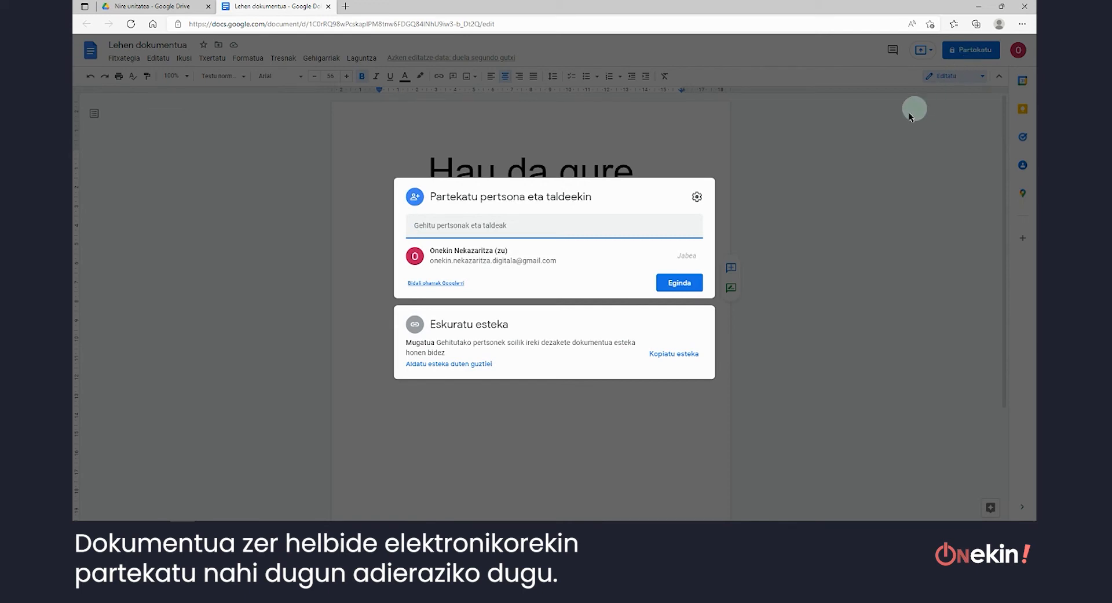
left_click(480, 223)
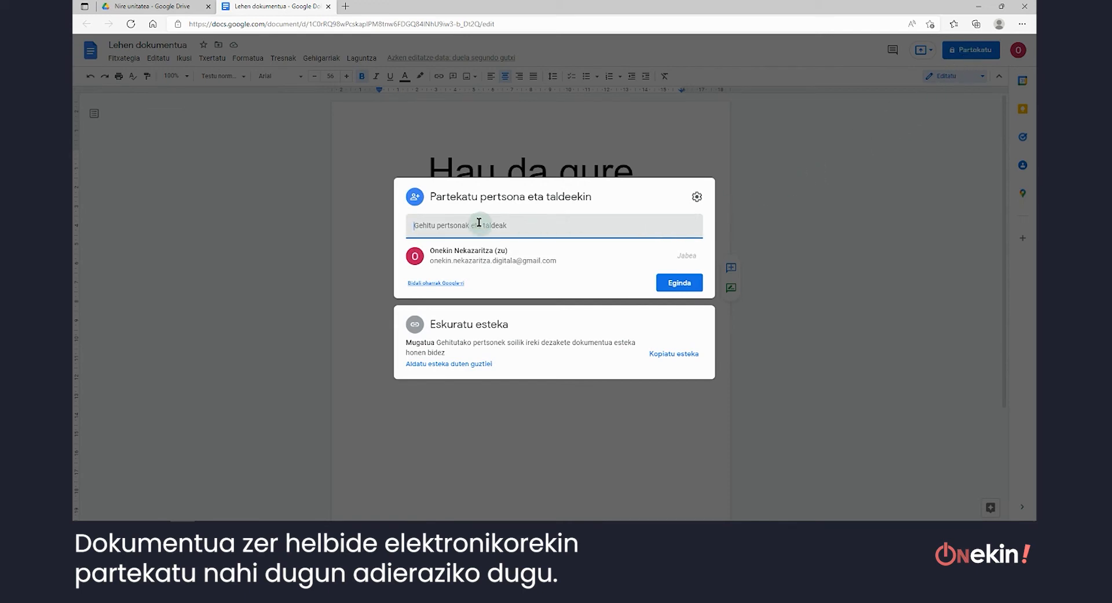
left_click(418, 225)
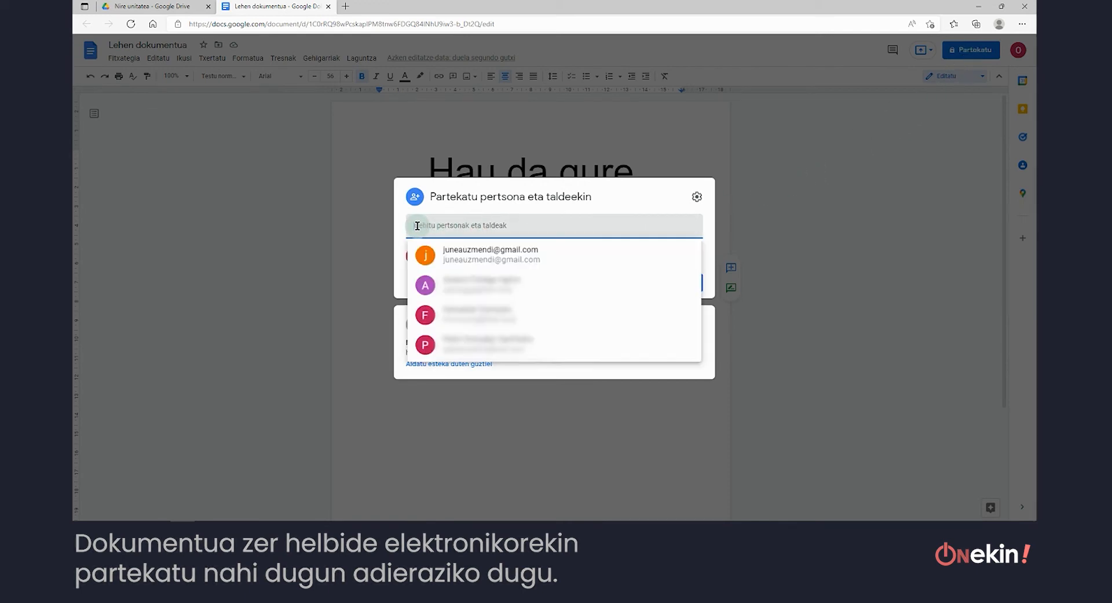
left_click(465, 258)
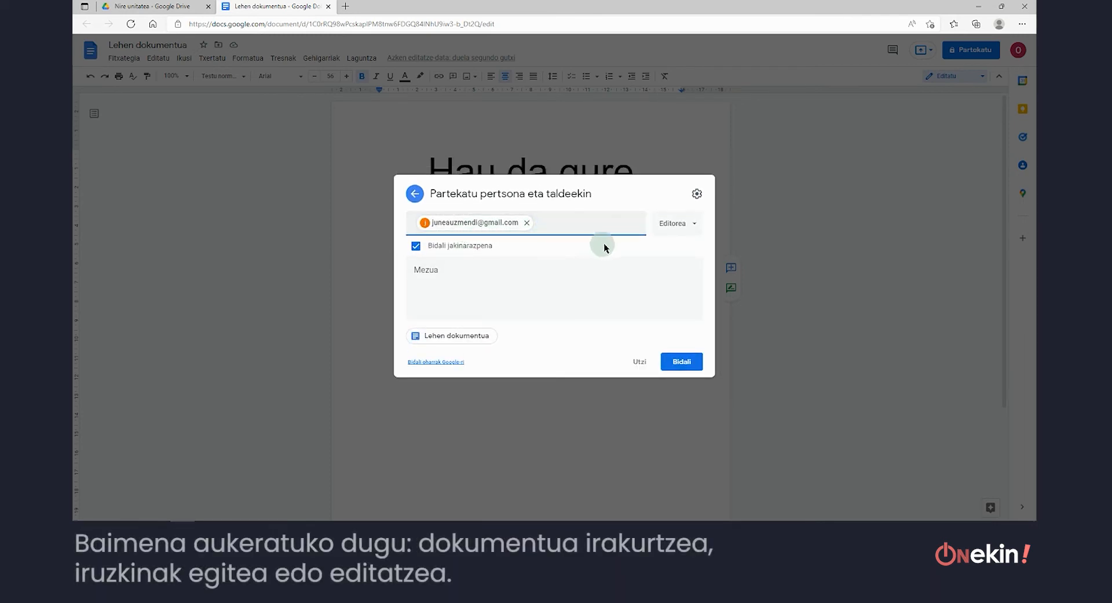
left_click(695, 224)
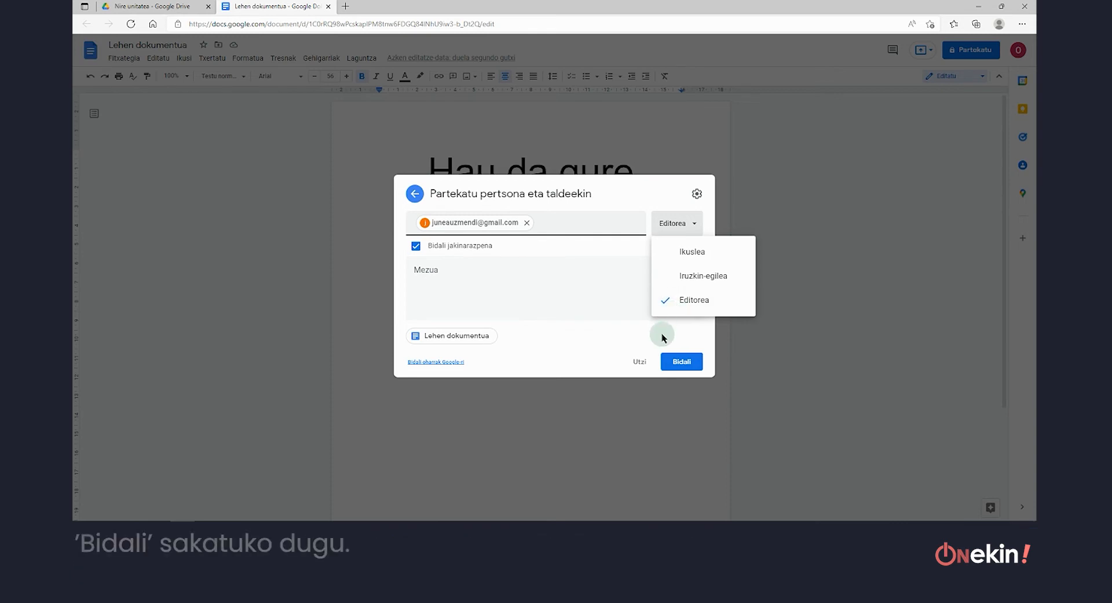
left_click(682, 362)
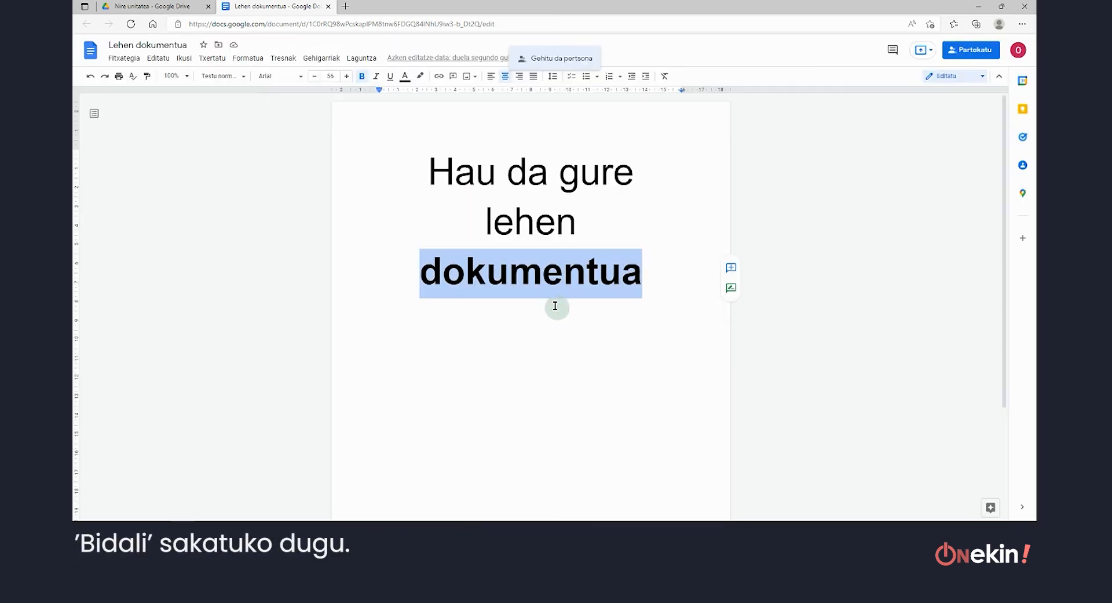
Close the document and create a folder named "Dokumentu interesgarriak" in Nire unitatea.
left_click(328, 7)
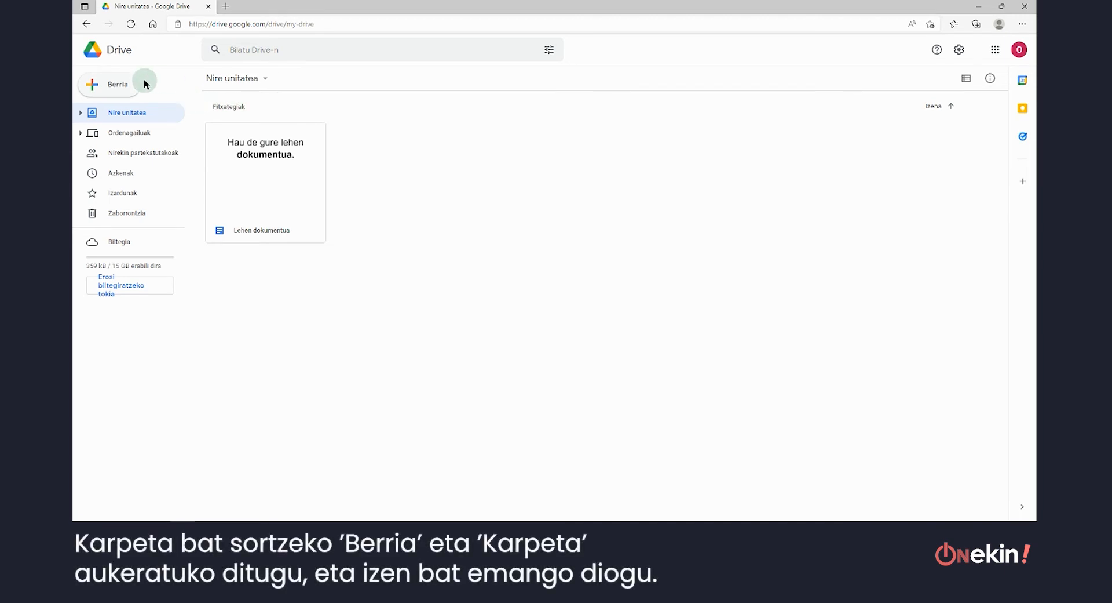
left_click(119, 86)
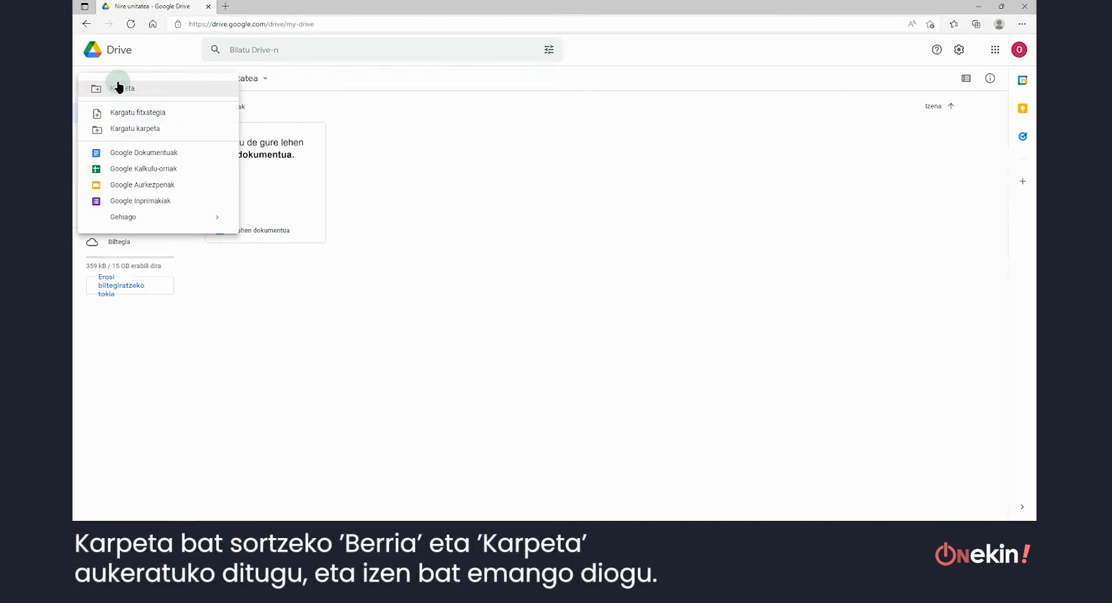
left_click(118, 88)
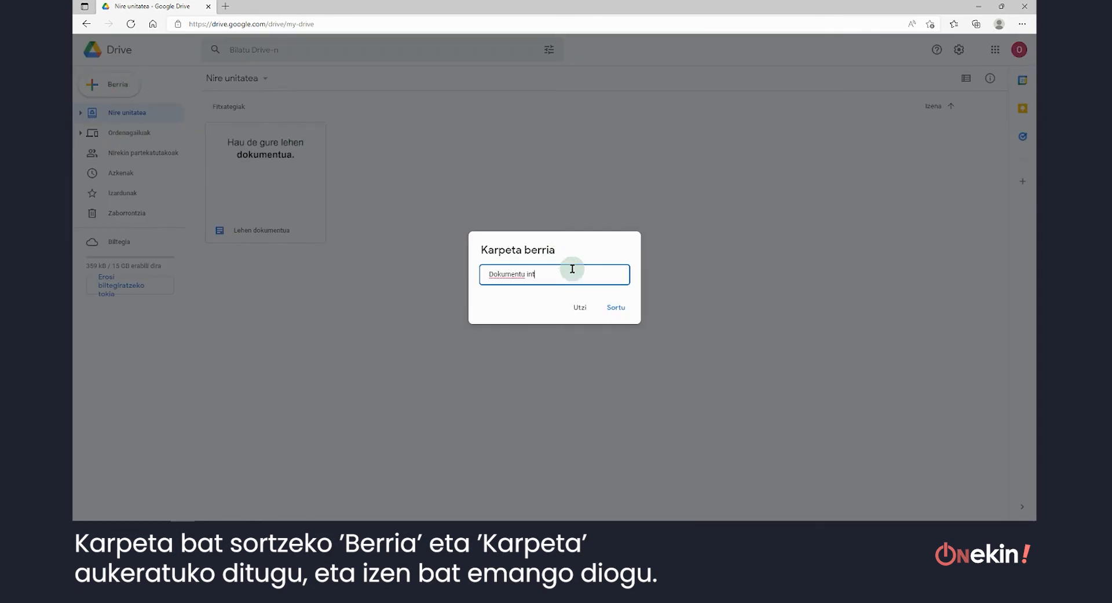
type("Dokumentu interesgarriak")
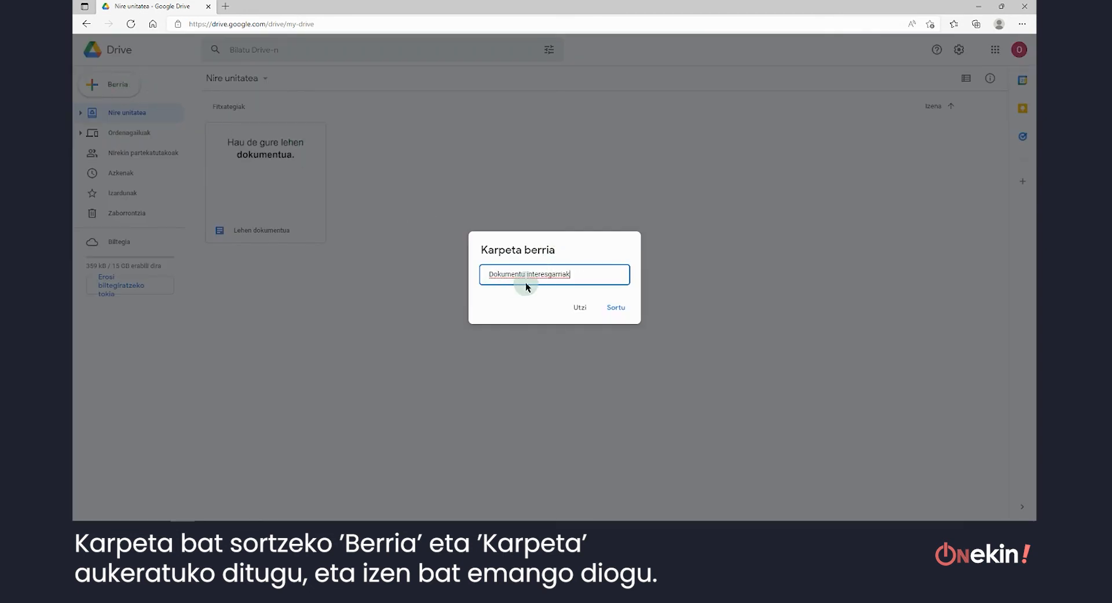
left_click(616, 307)
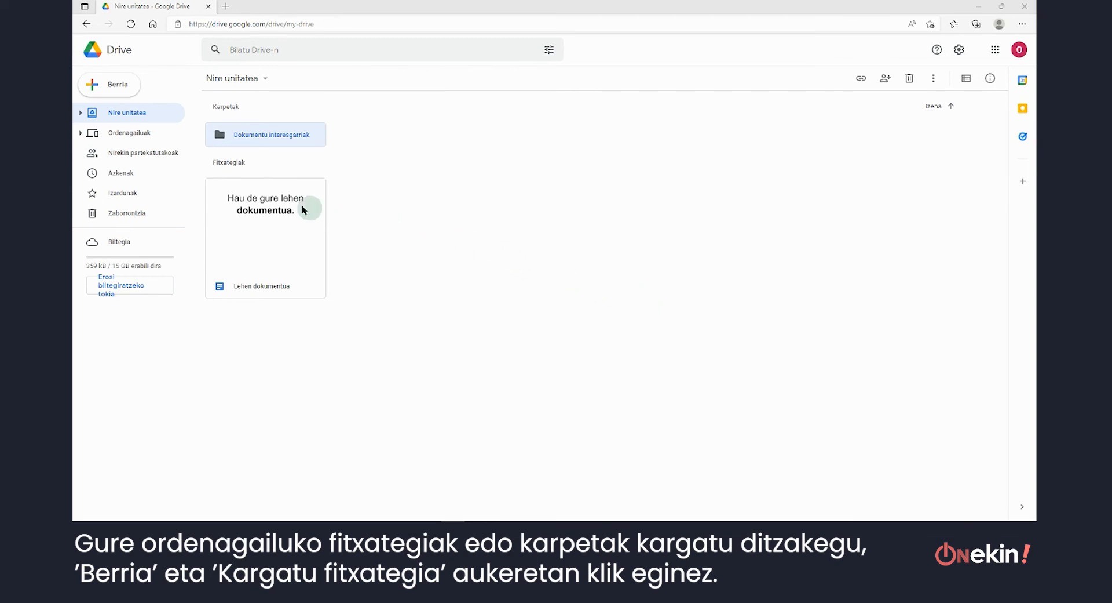
Upload the sunset image ONekin3.jpg from the computer's Downloads folder to the drive.
left_click(110, 85)
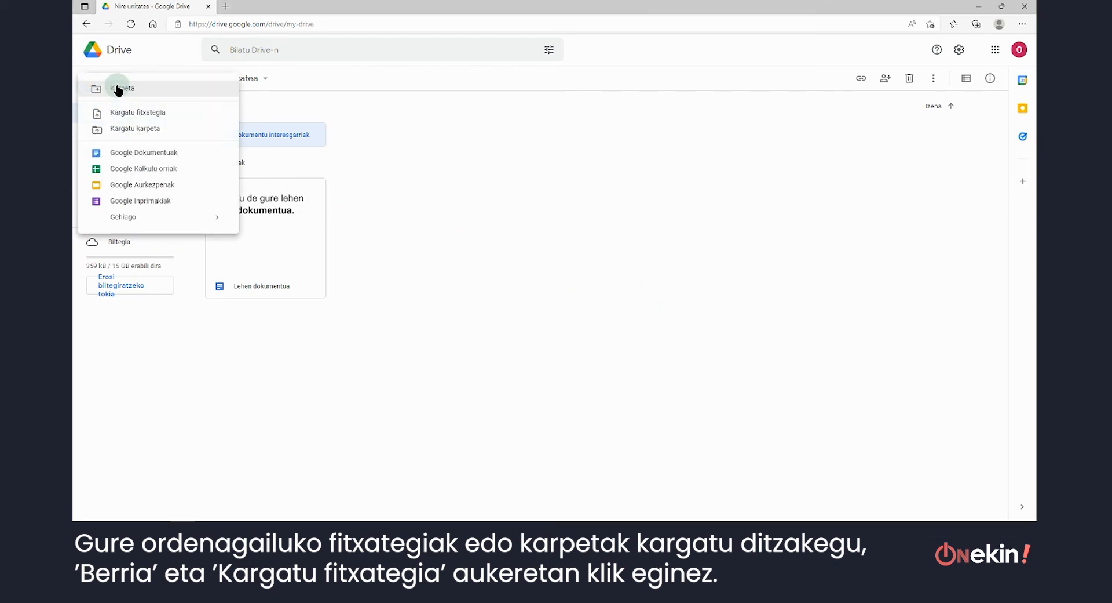
left_click(134, 114)
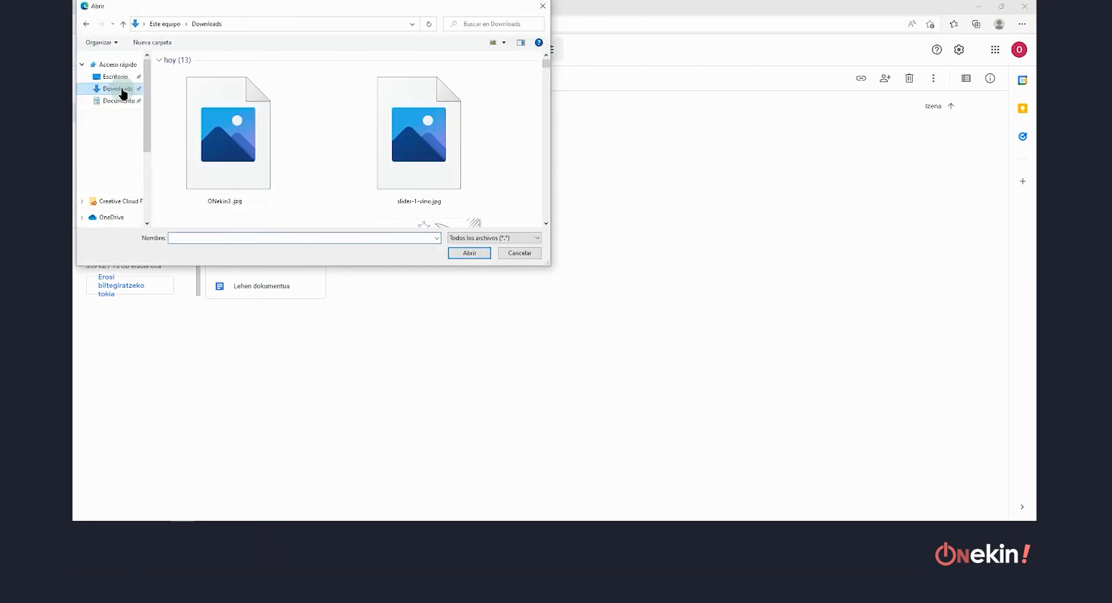
left_click(121, 90)
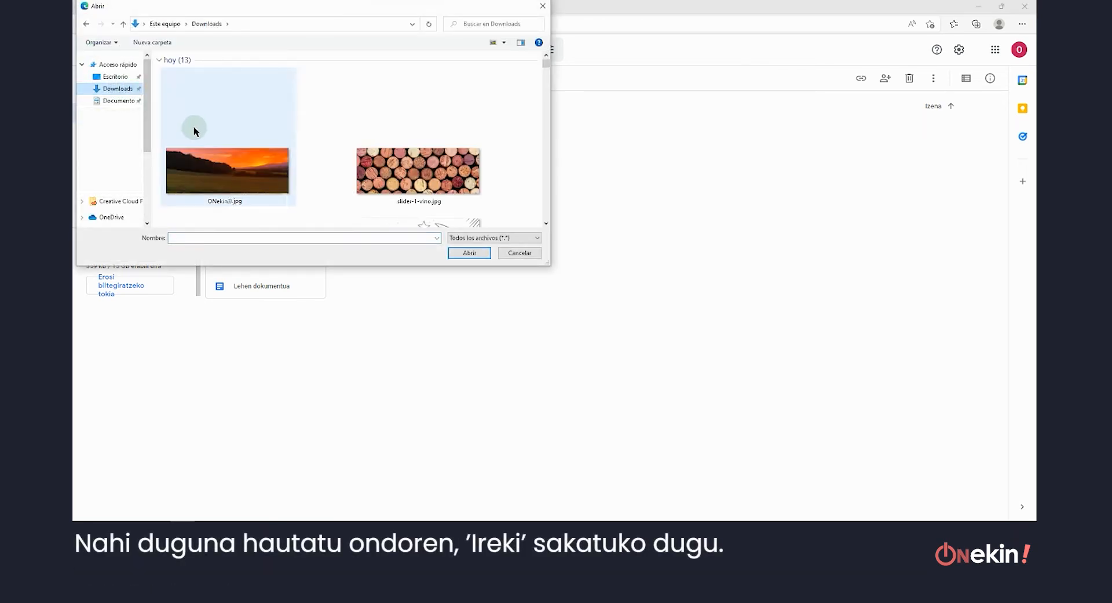
left_click(241, 180)
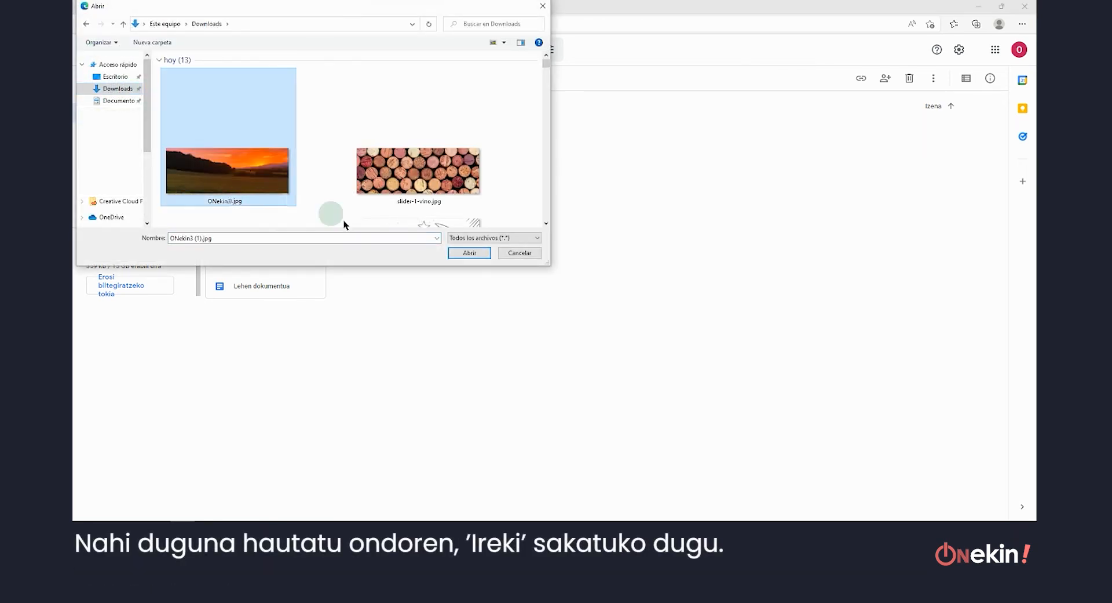
left_click(470, 255)
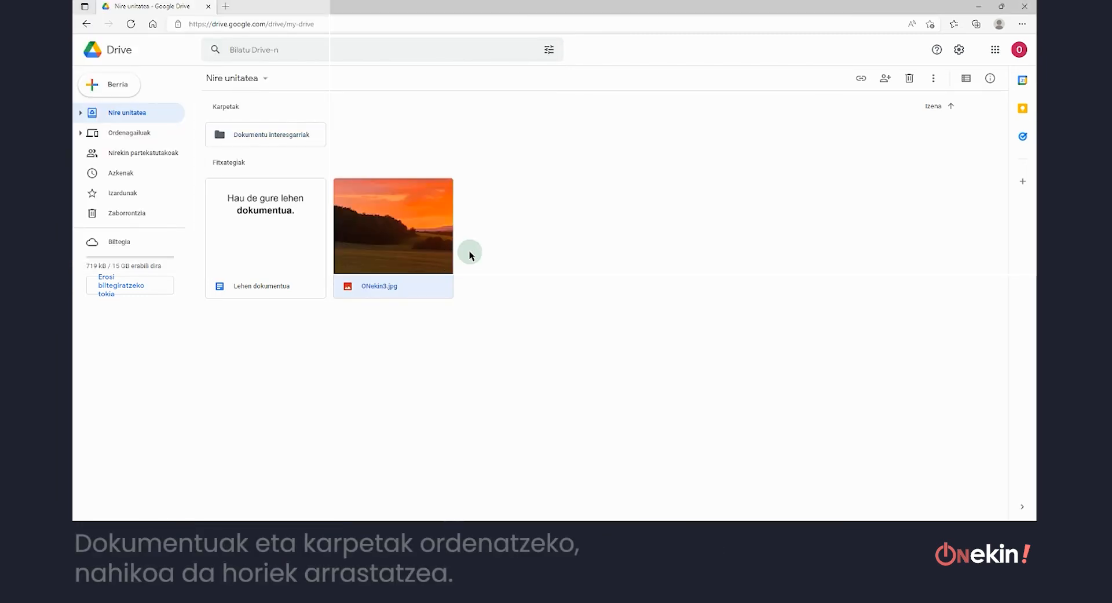
Move ONekin3.jpg and the Lehen dokumentua file into the Dokumentu interesgarriak folder.
left_click_drag(440, 242, 270, 180)
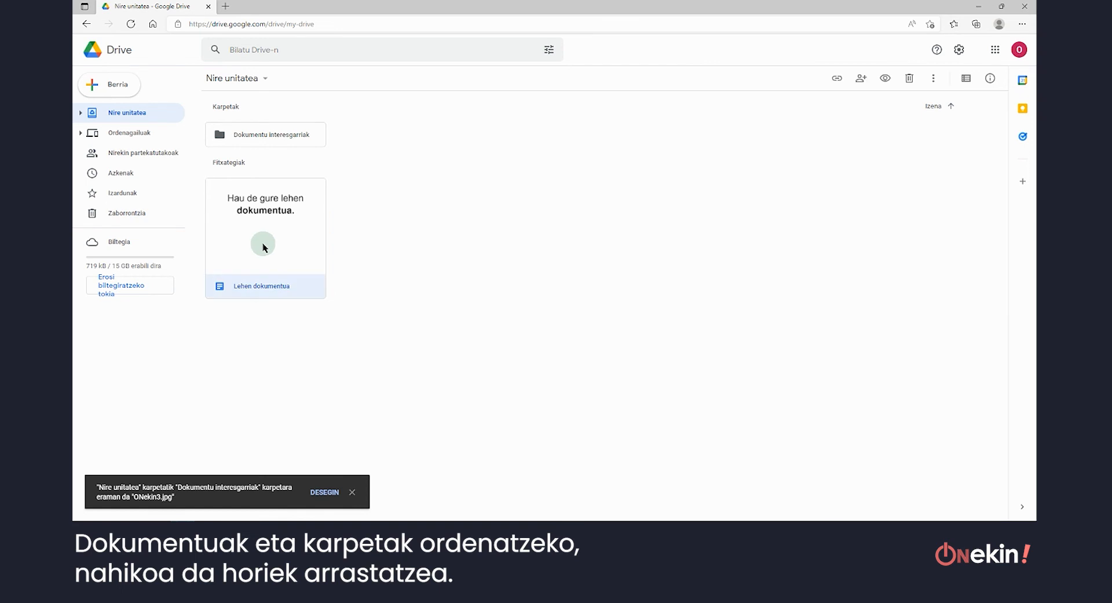
left_click_drag(266, 244, 273, 138)
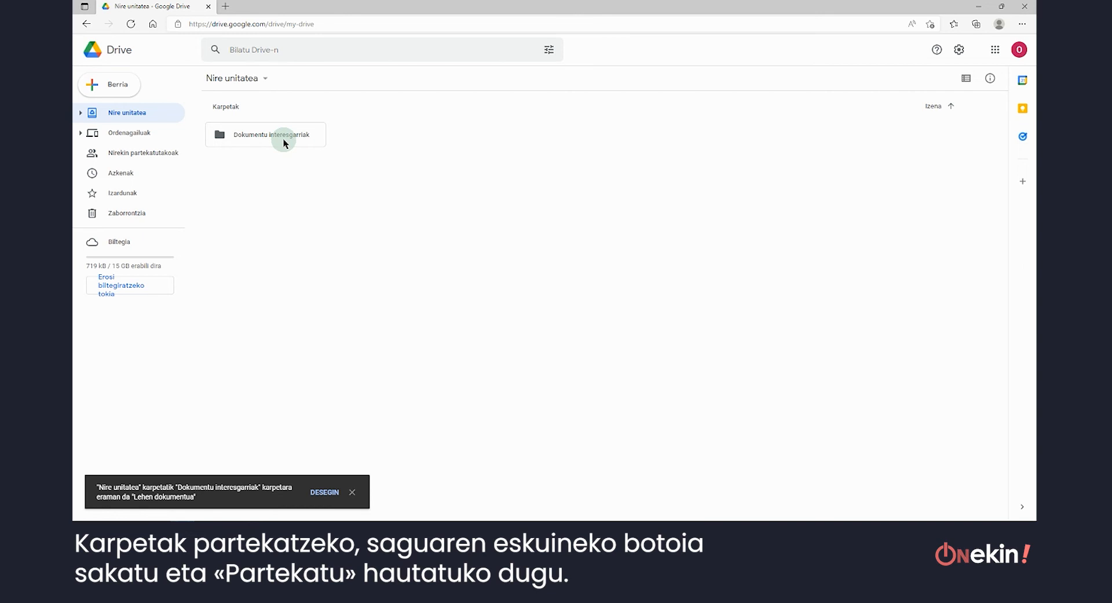
right_click(284, 137)
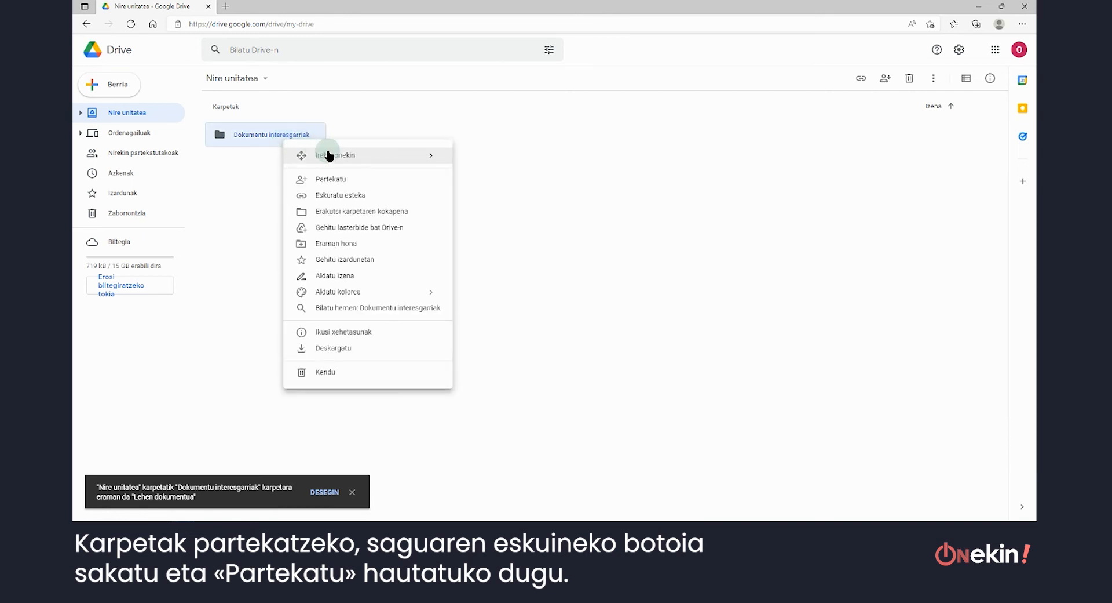
left_click(284, 138)
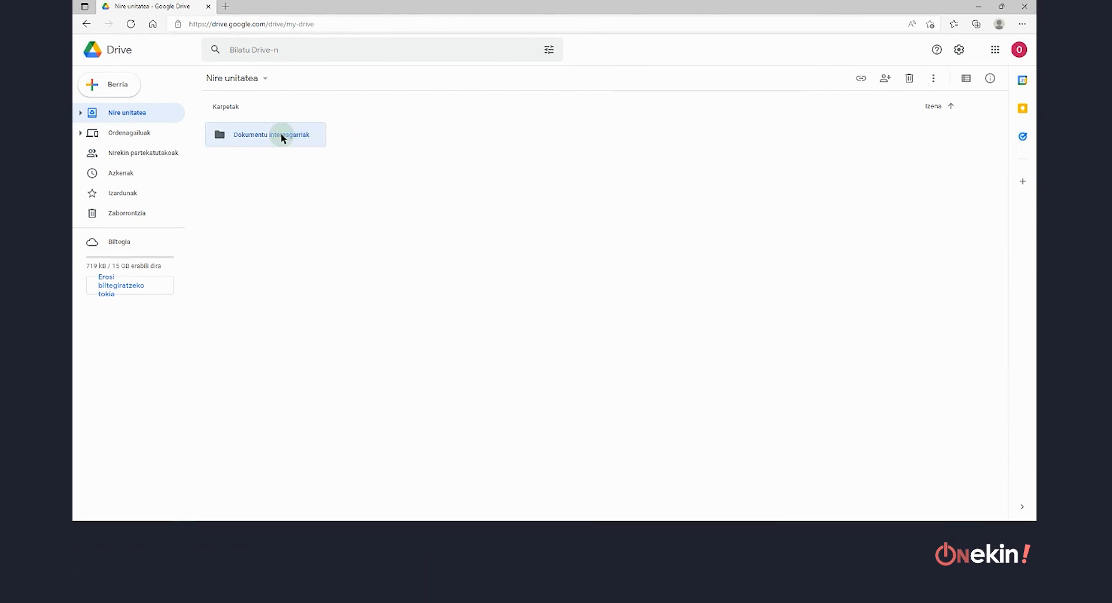
Open the Dokumentu interesgarriak folder and remove the ONekin3.jpg image from it.
double_click(284, 137)
left_click(398, 182)
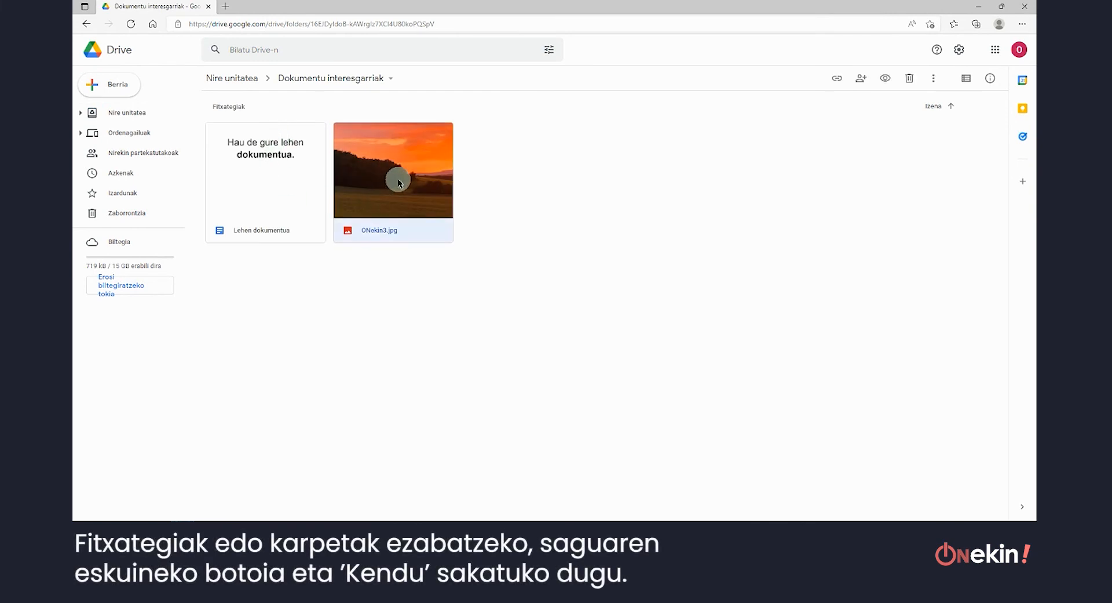
right_click(397, 169)
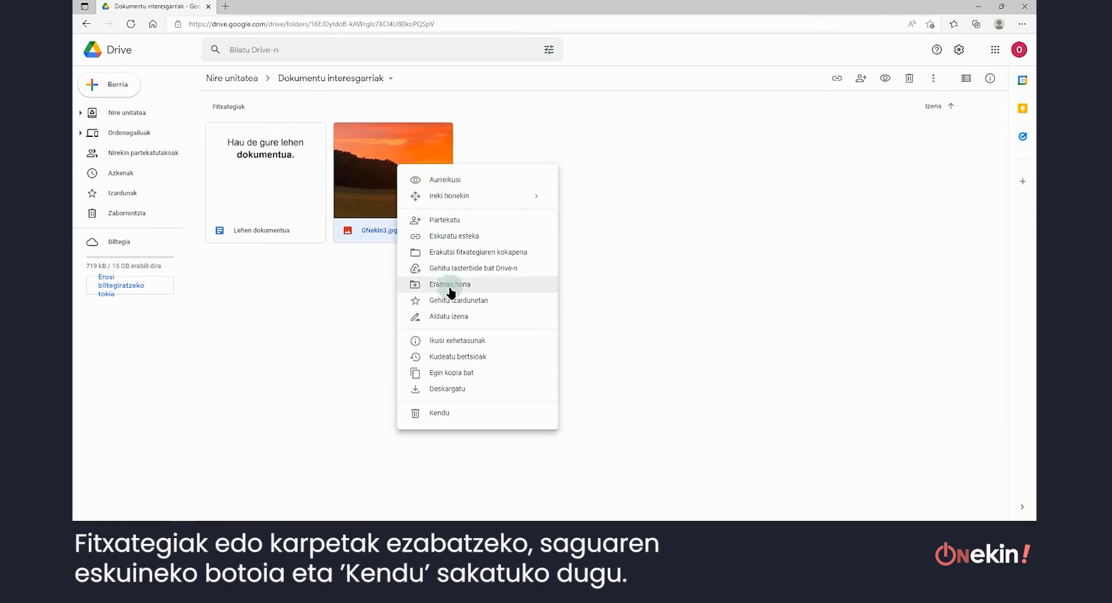
left_click(436, 412)
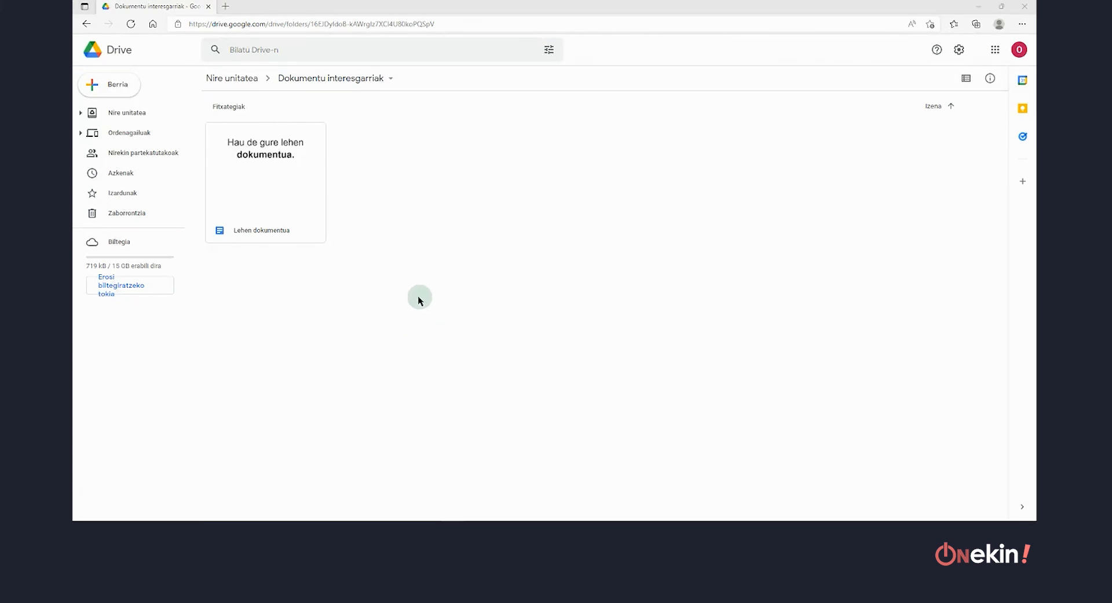
View the files shared with the account, the recent files and the starred files in turn.
left_click(149, 156)
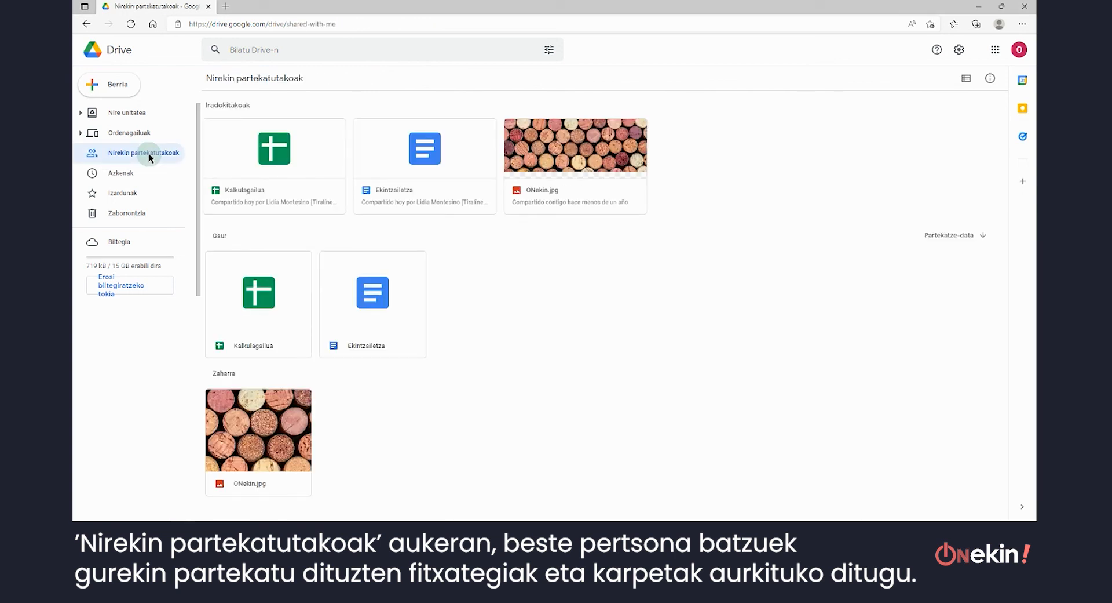
left_click(116, 177)
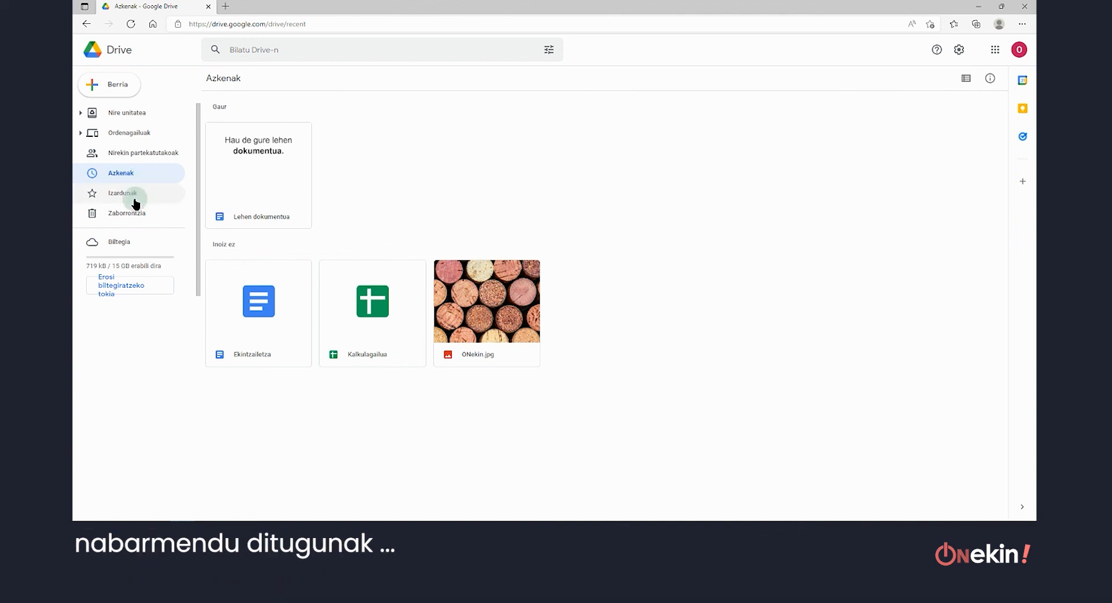
left_click(121, 196)
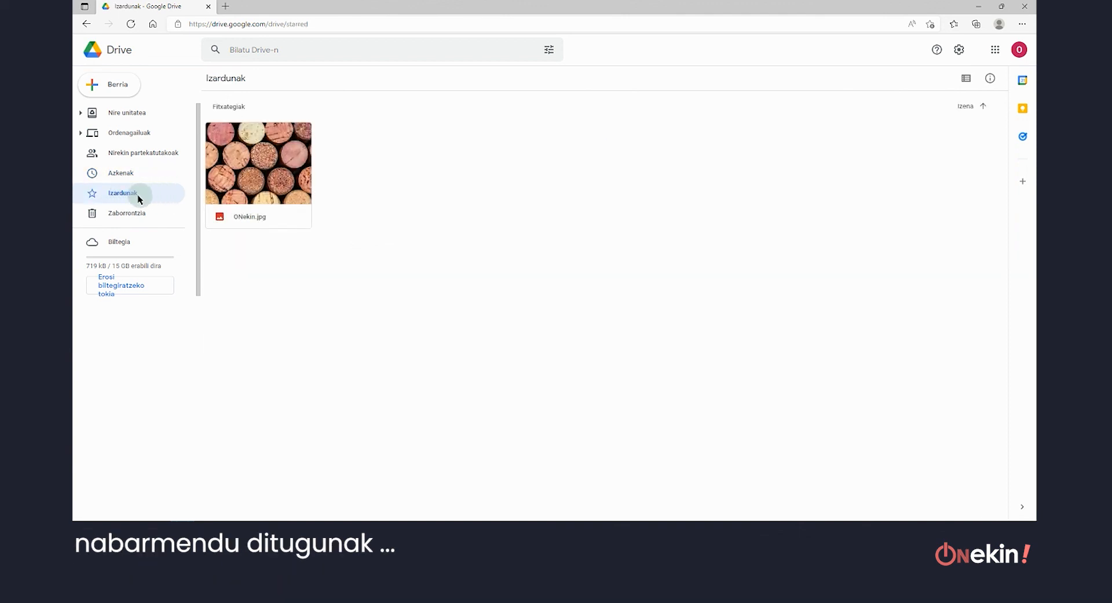
Restore the first ONekin3.jpg image from the trash.
left_click(127, 216)
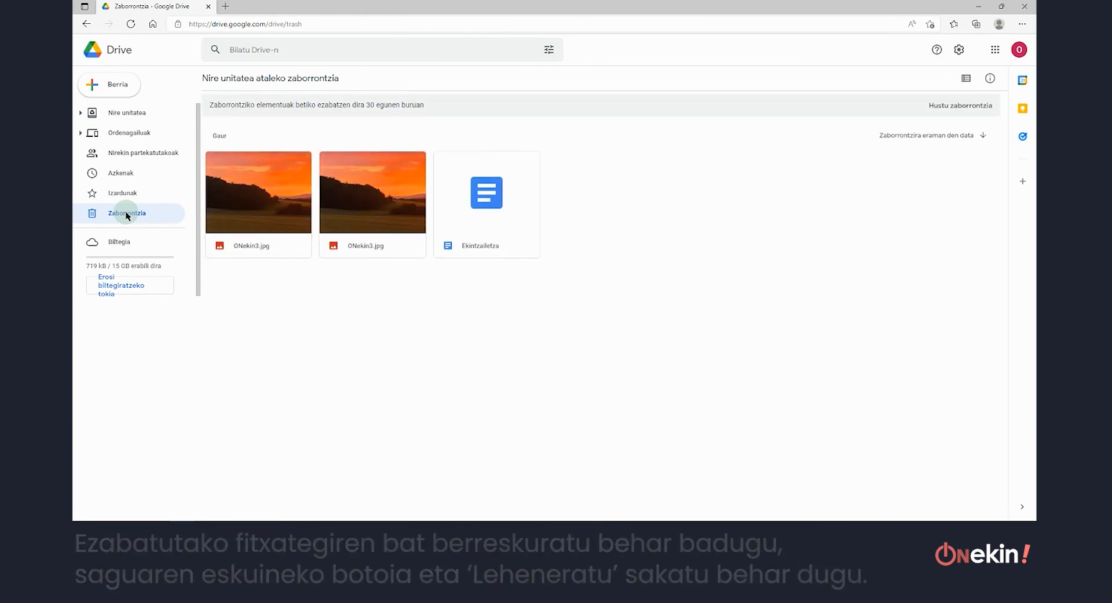
left_click(260, 201)
right_click(260, 201)
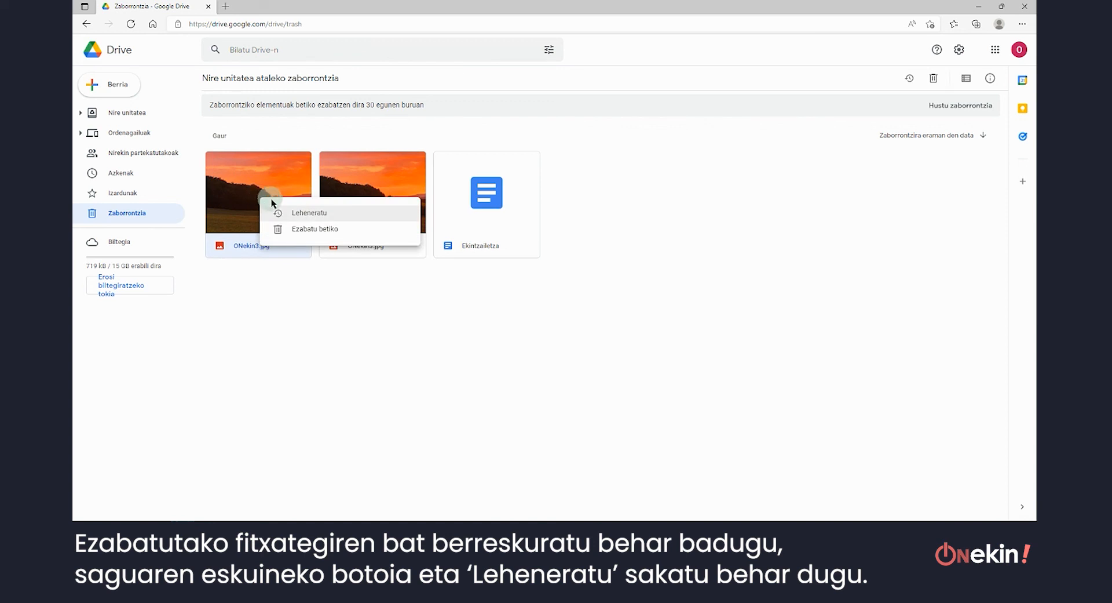
left_click(301, 216)
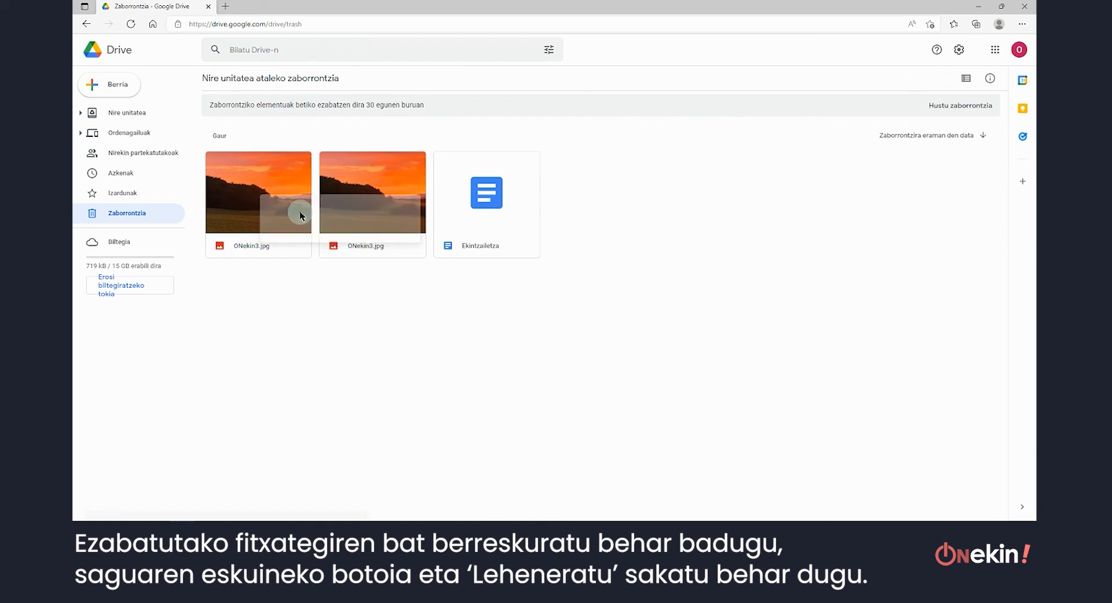